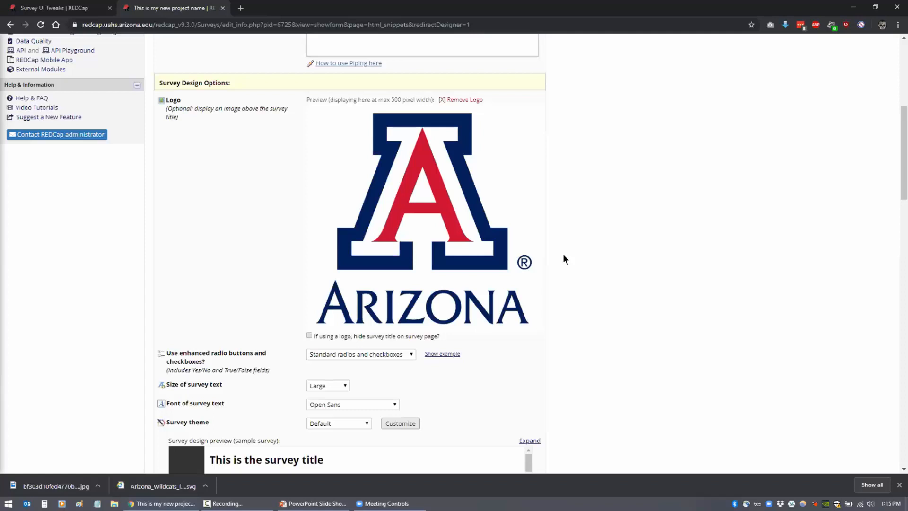
# Step: Leave the HTML Snippets survey settings without saving and open the form for creating a new project
pyautogui.scroll(6, 563, 259)
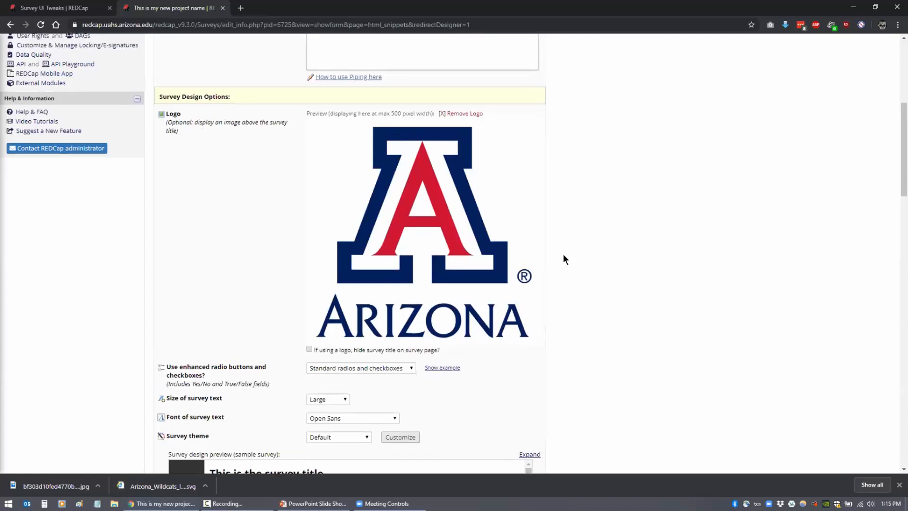
pyautogui.scroll(1, 563, 257)
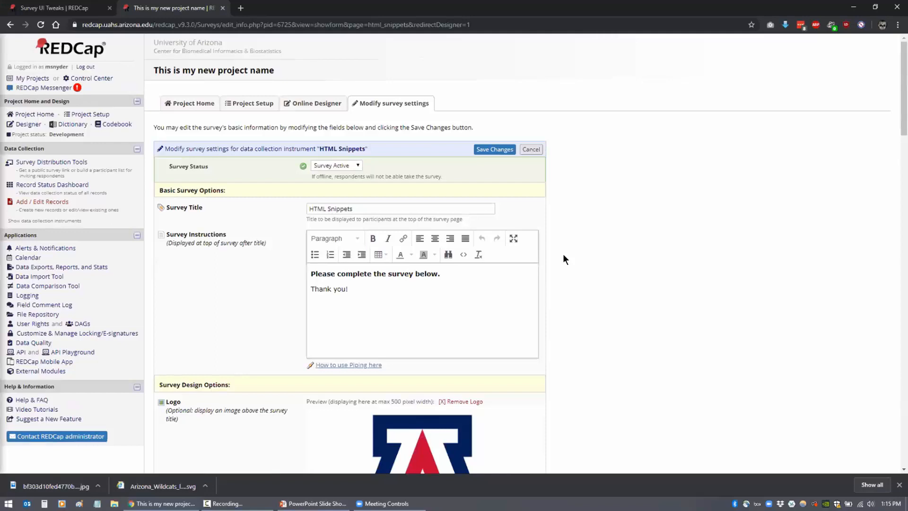
pyautogui.click(530, 149)
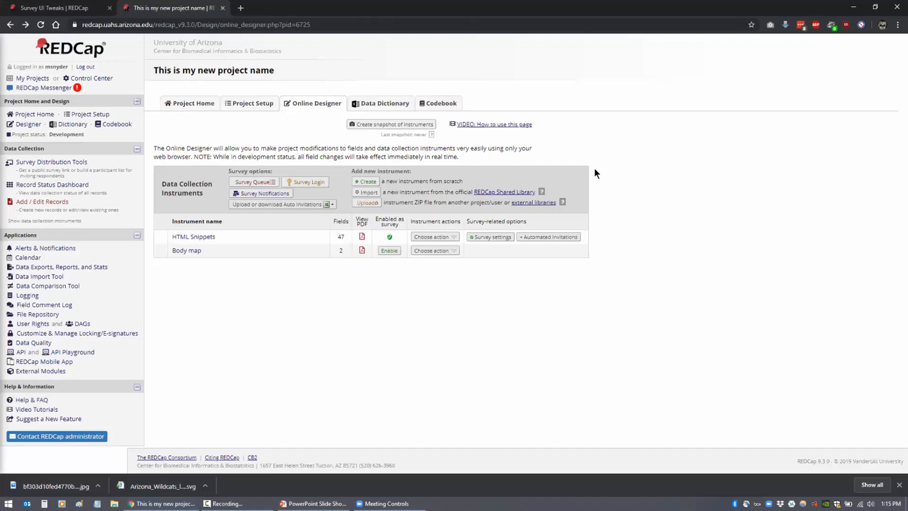
pyautogui.click(29, 79)
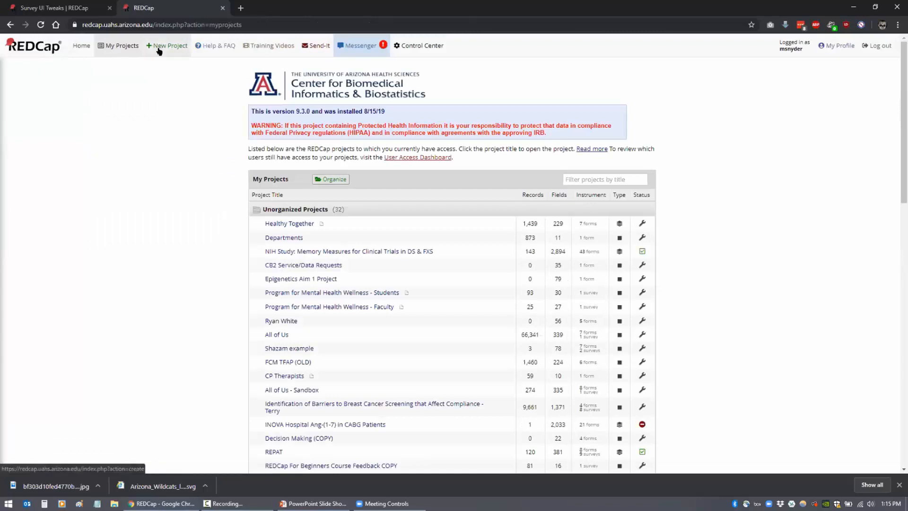
pyautogui.click(158, 42)
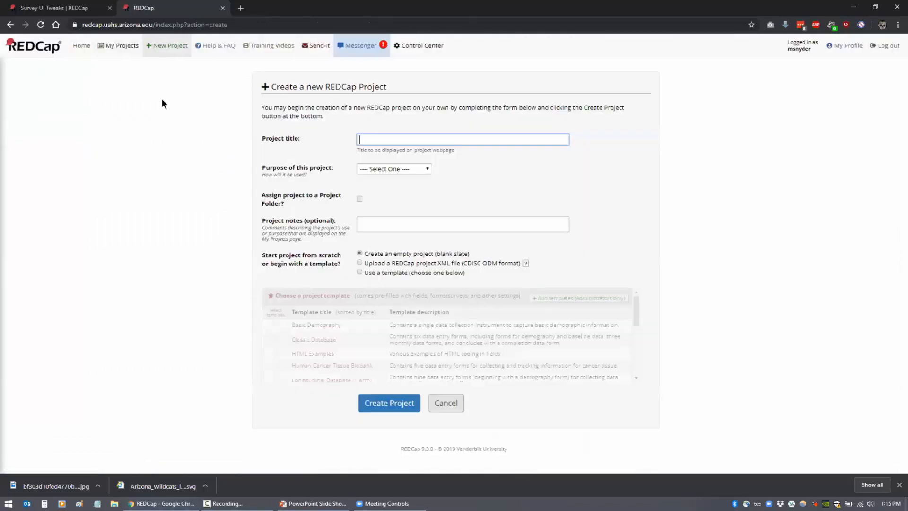
# Step: Title the new project "HTML Template Test" and set its purpose to Practice / Just for fun
pyautogui.click(438, 138)
pyautogui.write('HTML Templa')
pyautogui.click(394, 168)
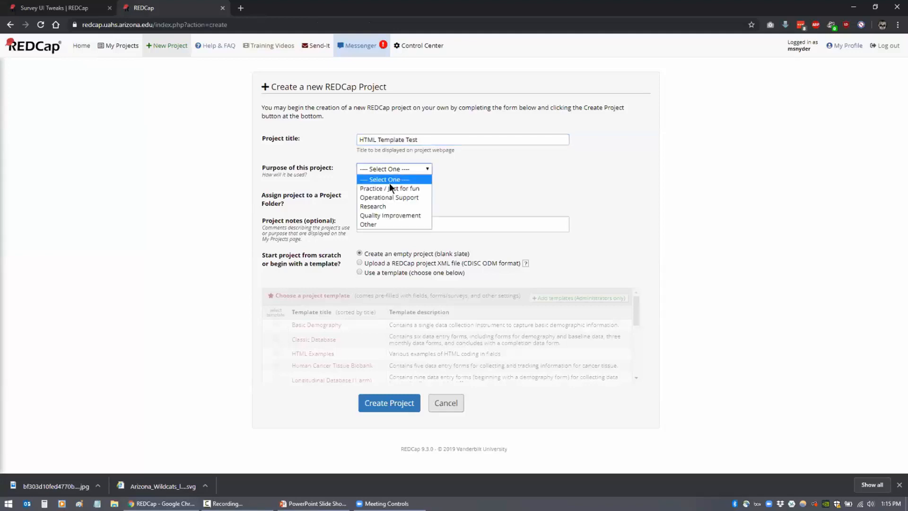
pyautogui.click(389, 183)
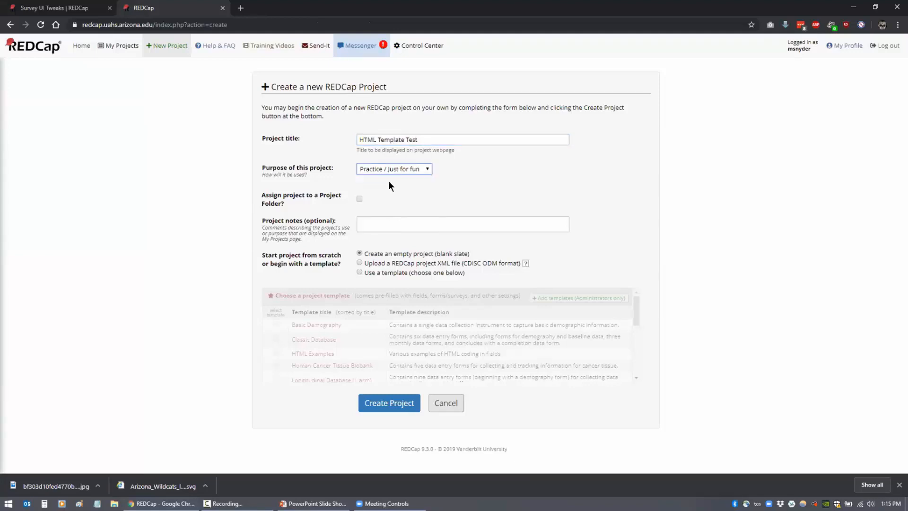
# Step: Base the project on the HTML Examples template and create it
pyautogui.click(359, 273)
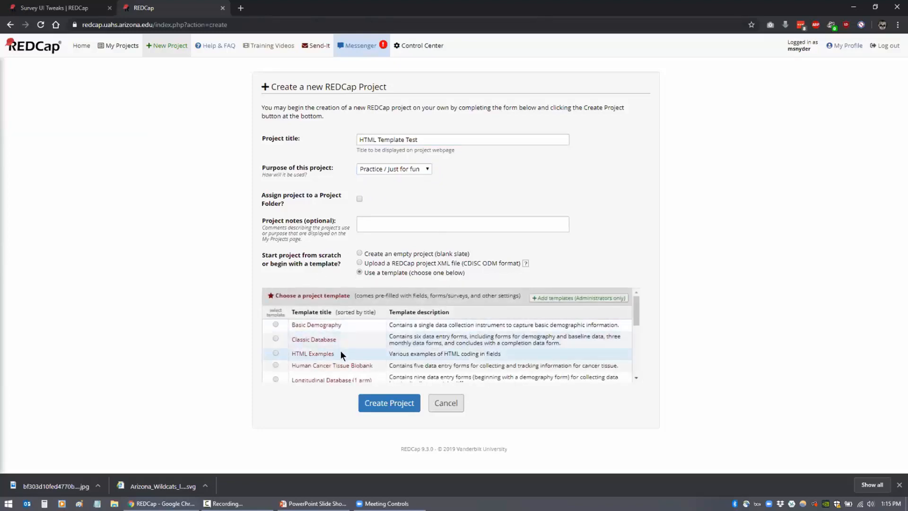
pyautogui.click(274, 353)
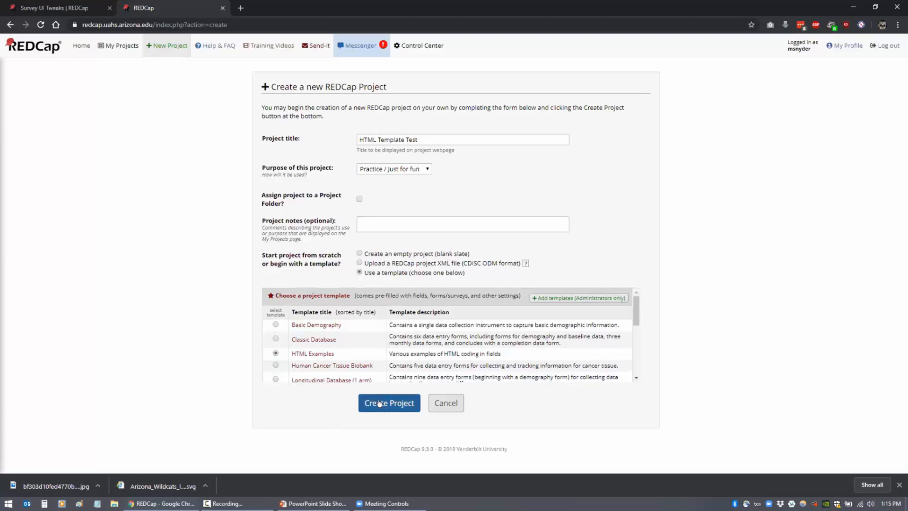
pyautogui.click(379, 403)
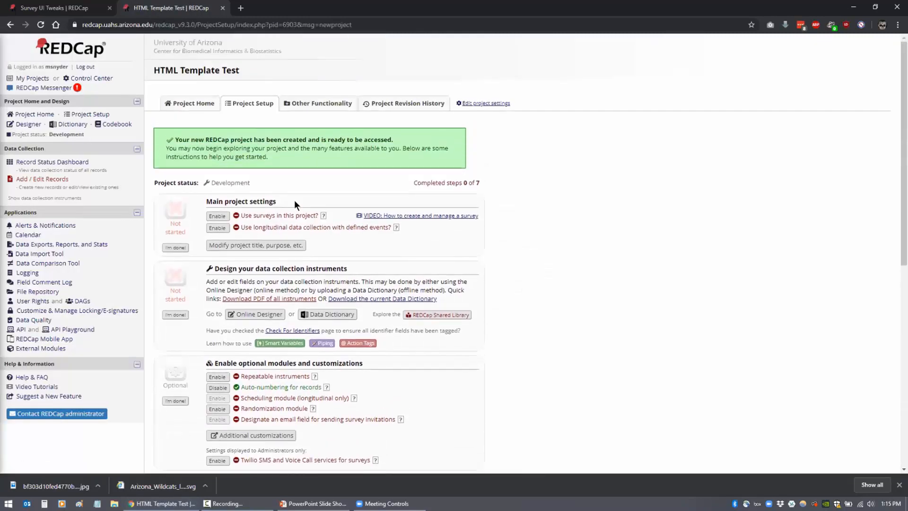
# Step: Open the Banners instrument in the project's Online Designer and view its header fields
pyautogui.click(27, 124)
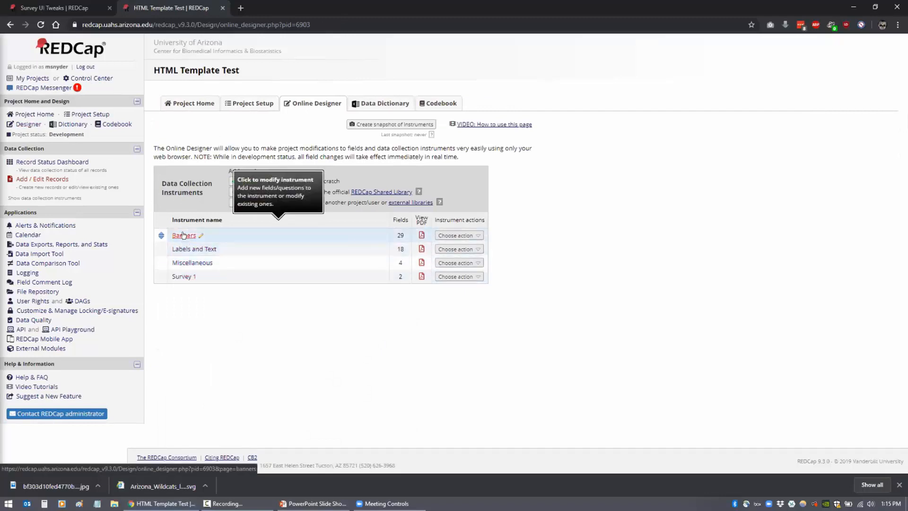
pyautogui.click(183, 235)
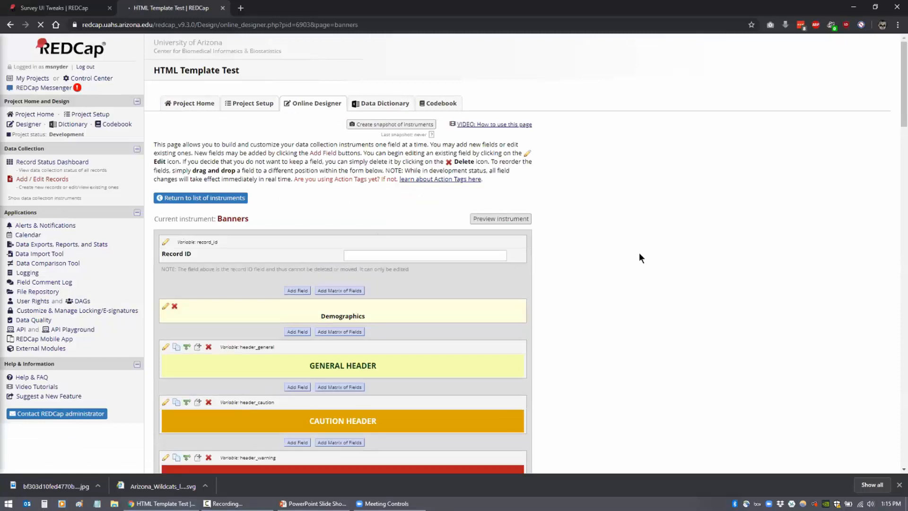
pyautogui.scroll(-3, 545, 278)
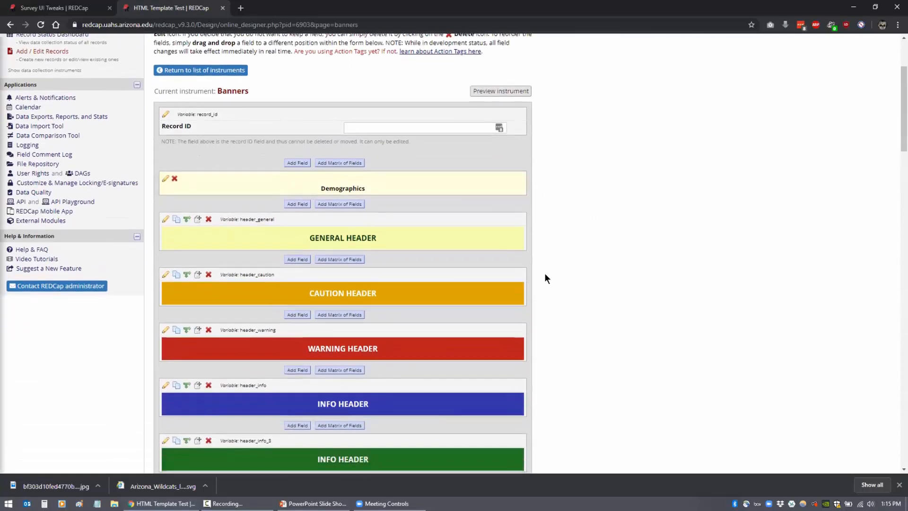
pyautogui.scroll(-1, 545, 275)
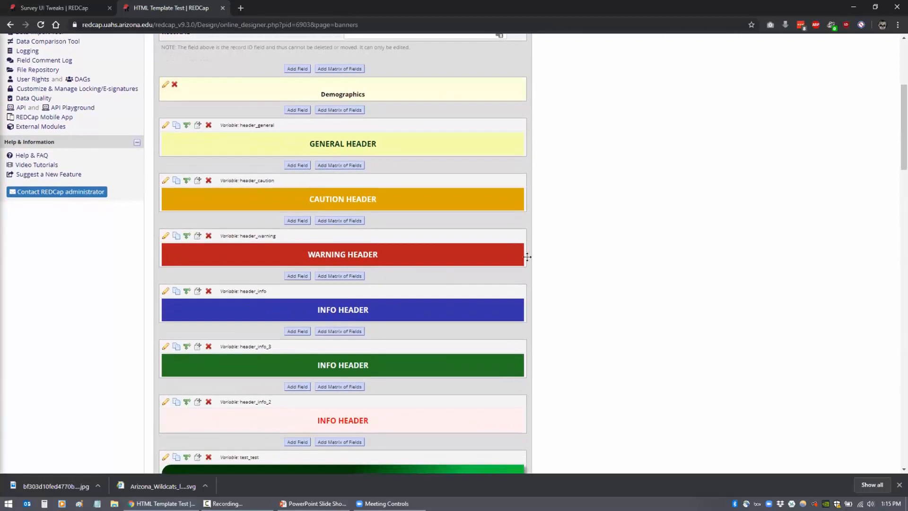
# Step: Examine the HTML code in the header_general field's label, then close the field without saving
pyautogui.click(165, 125)
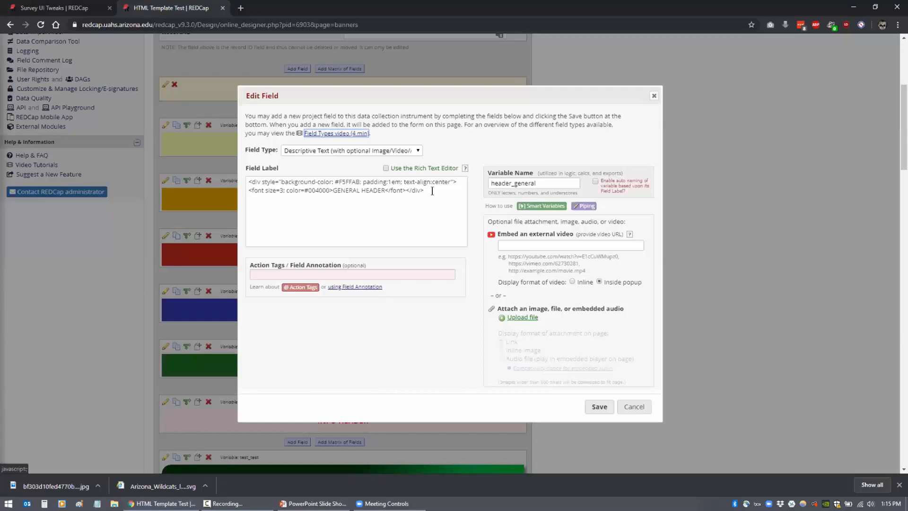
pyautogui.moveTo(246, 179); pyautogui.dragTo(429, 187)
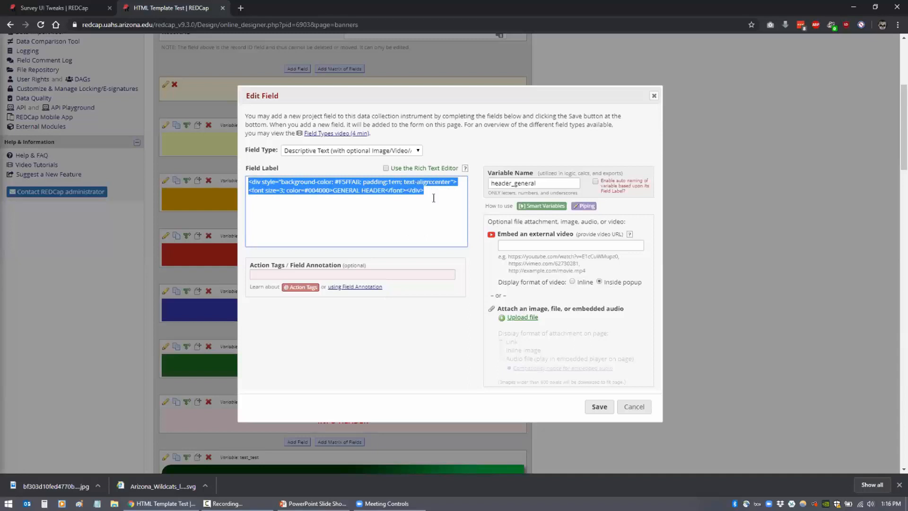
pyautogui.click(433, 198)
pyautogui.click(634, 411)
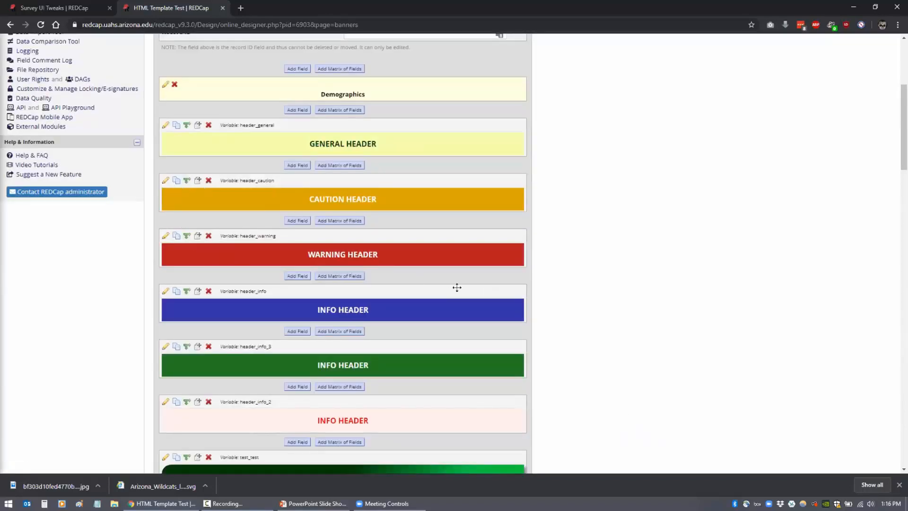
# Step: Replace the banner text in the test_test_2 field's HTML label with "NEW LABEL" and save the field
pyautogui.scroll(-3, 555, 310)
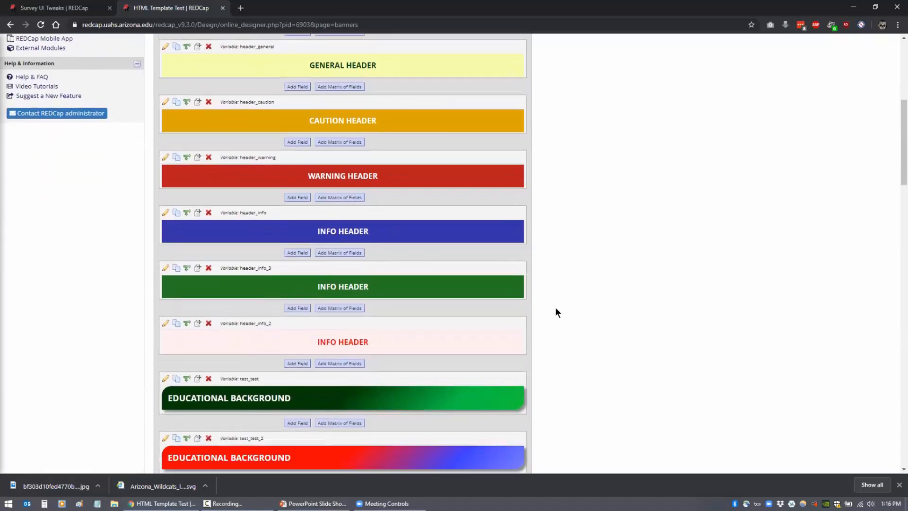
pyautogui.scroll(-3, 555, 309)
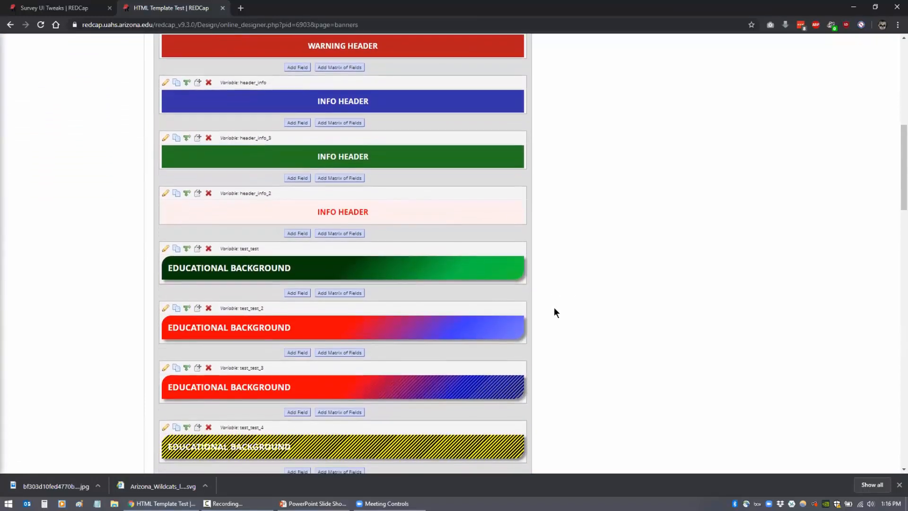
pyautogui.click(165, 303)
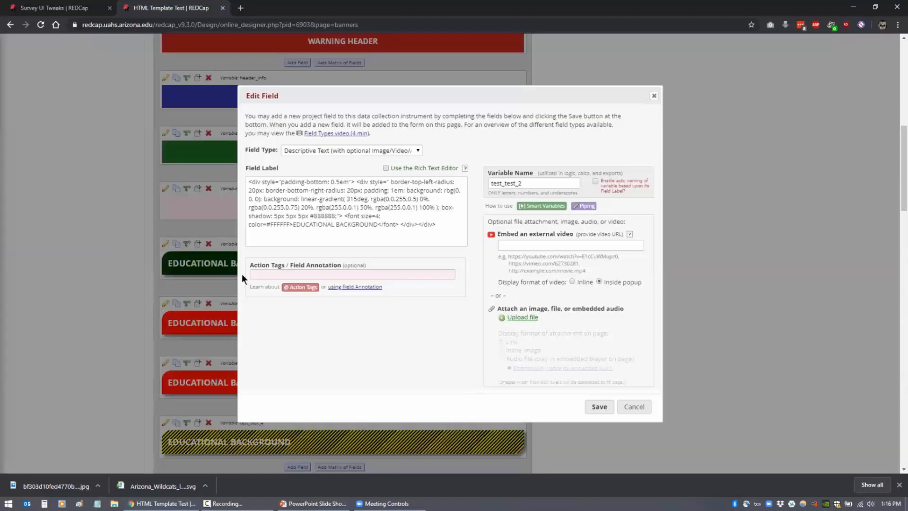
pyautogui.moveTo(428, 224); pyautogui.dragTo(243, 175)
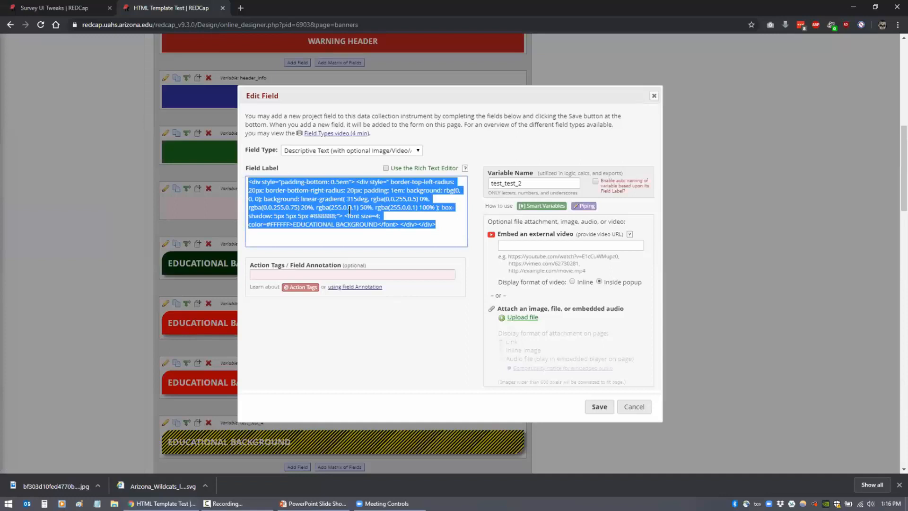
pyautogui.click(355, 226)
pyautogui.moveTo(293, 224); pyautogui.dragTo(379, 224)
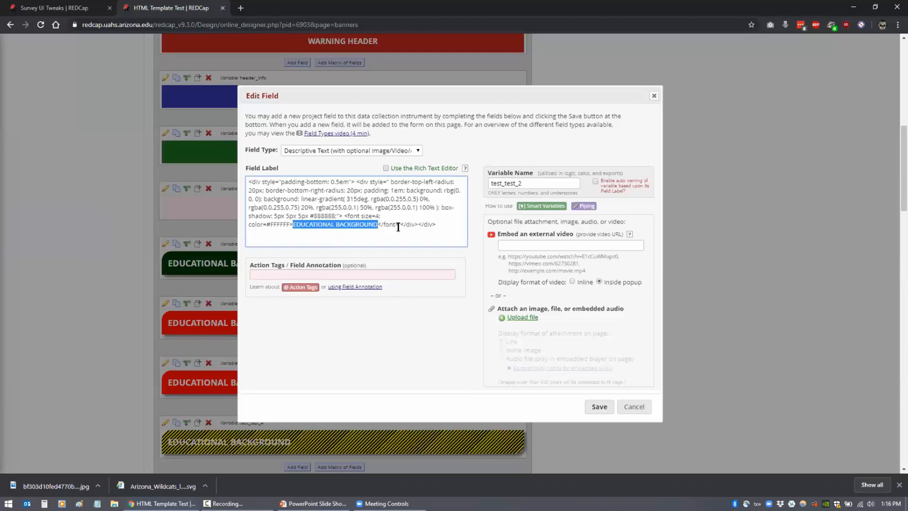
pyautogui.write('NEW LABEL')
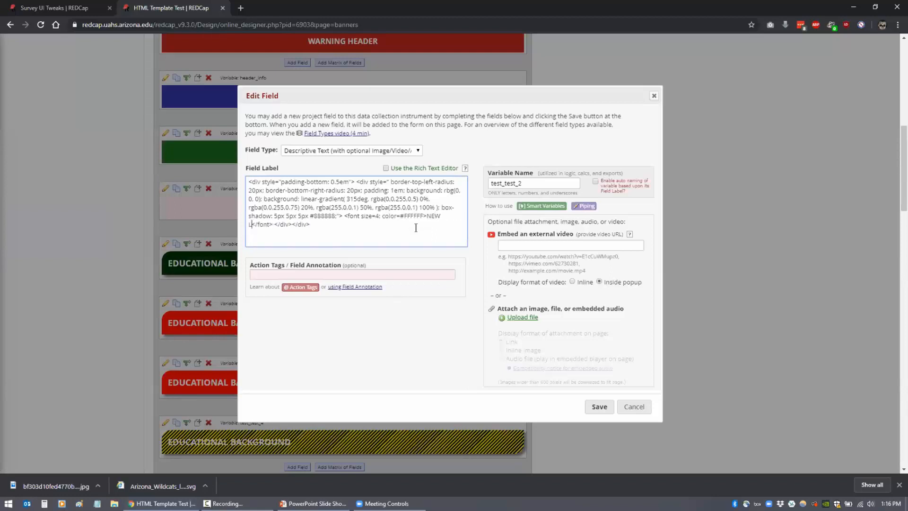
pyautogui.click(599, 407)
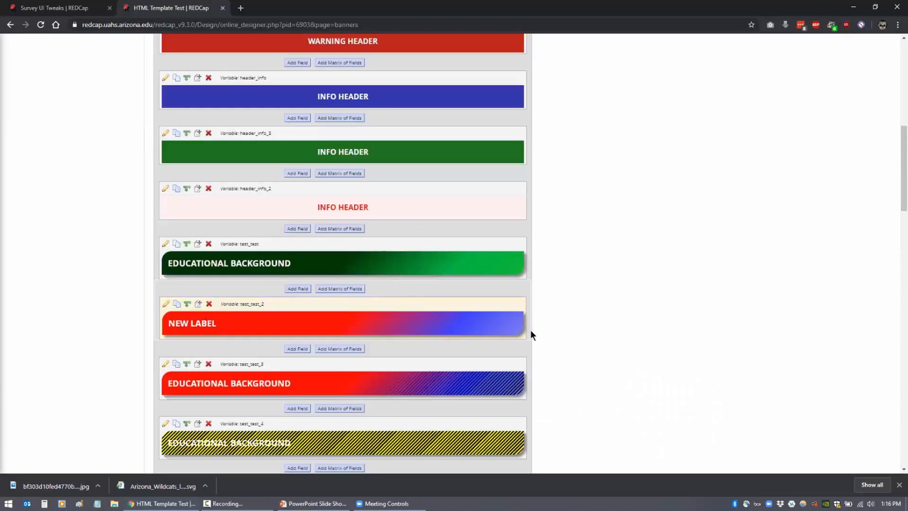
# Step: Reopen the test_test_2 field, highlight its complete HTML label code for review, and close it without saving
pyautogui.click(165, 304)
pyautogui.moveTo(331, 225); pyautogui.dragTo(244, 179)
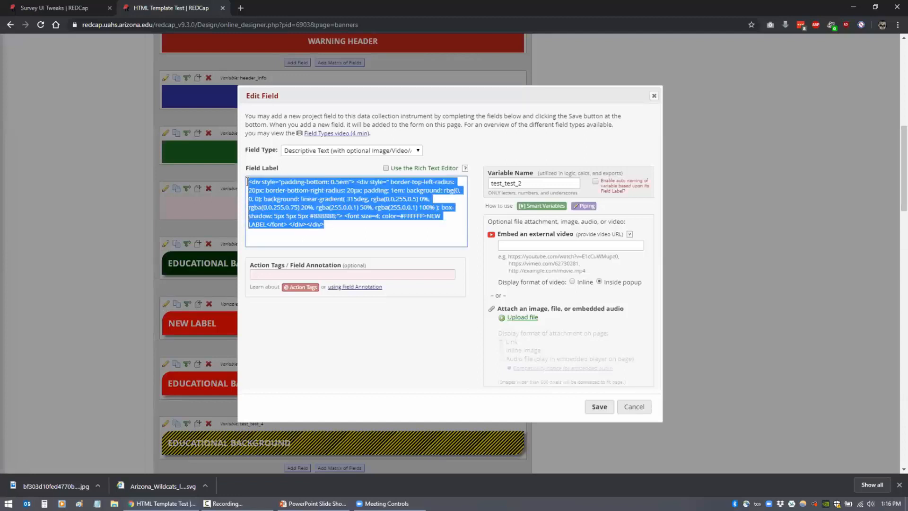
pyautogui.click(634, 406)
# Step: Look through the remaining label, information box and time-tracking banner examples down to the end of the Banners instrument
pyautogui.scroll(-3, 591, 349)
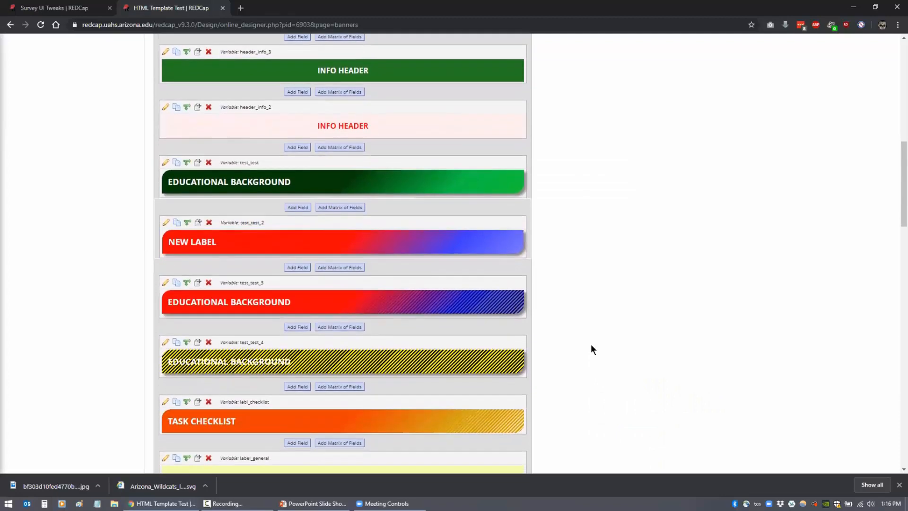
pyautogui.scroll(-4, 591, 349)
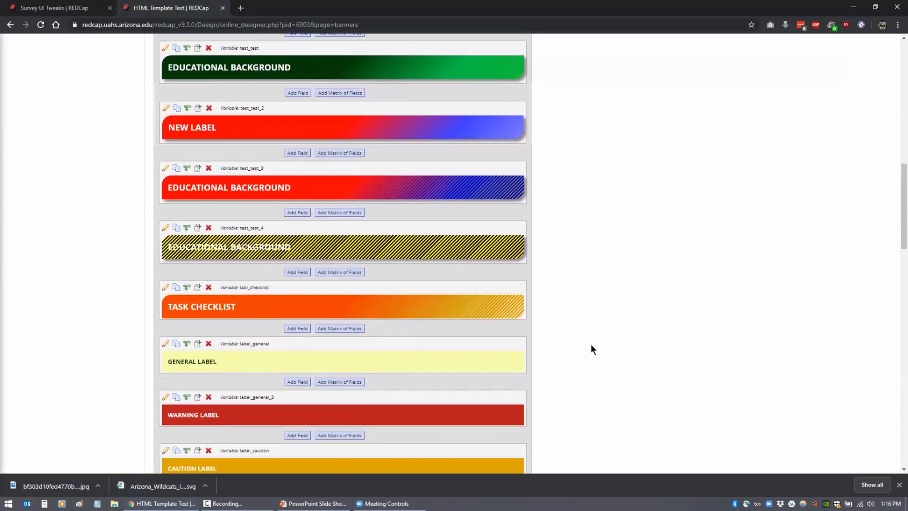
pyautogui.scroll(-4, 591, 349)
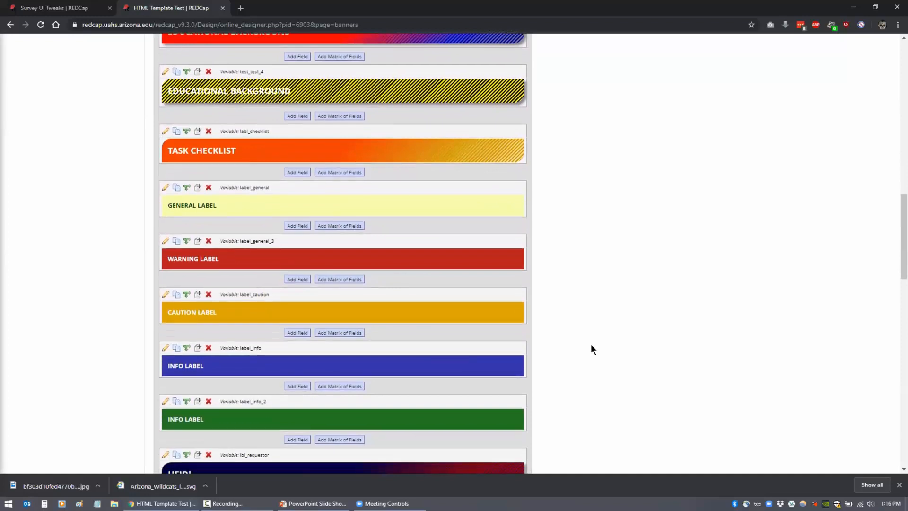
pyautogui.scroll(-4, 591, 349)
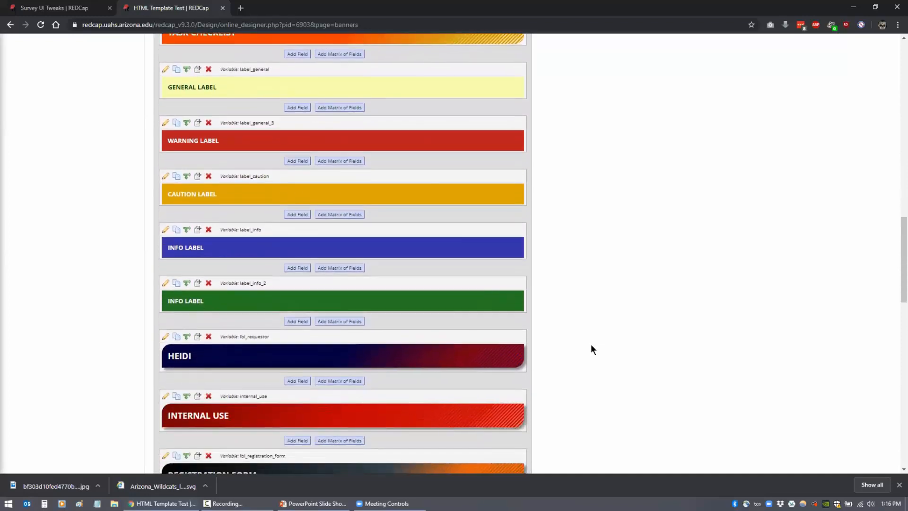
pyautogui.scroll(-5, 591, 349)
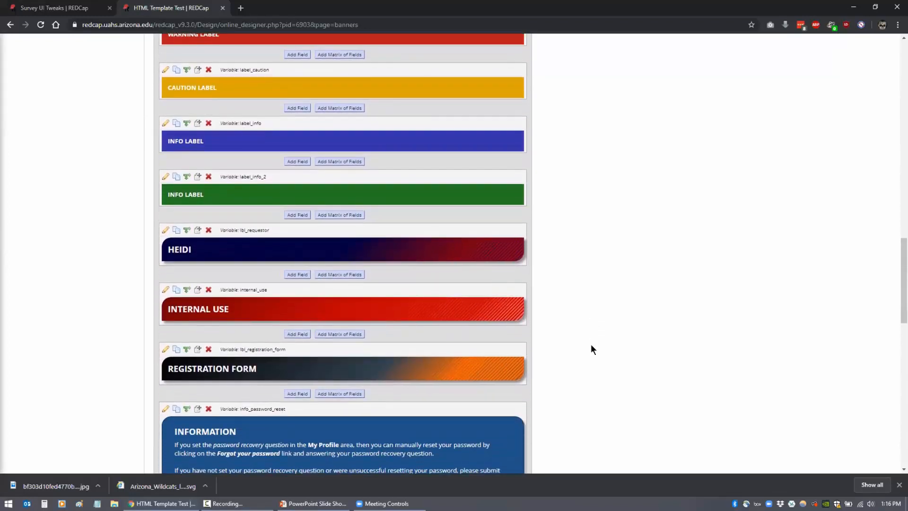
pyautogui.scroll(-2, 591, 349)
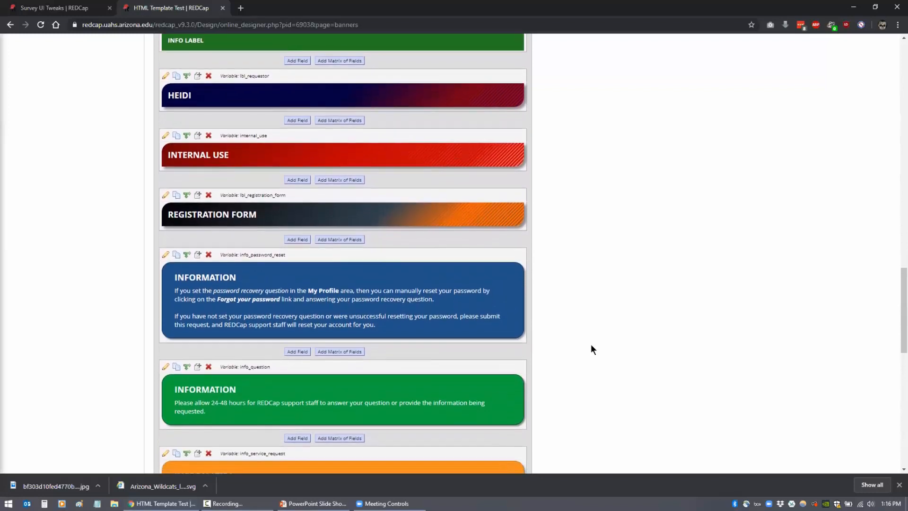
pyautogui.scroll(-4, 591, 349)
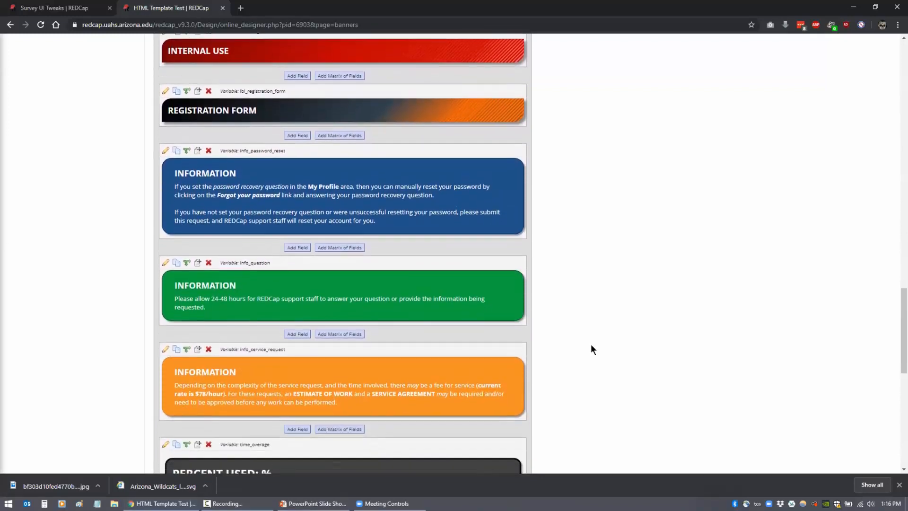
pyautogui.scroll(-1, 175, 177)
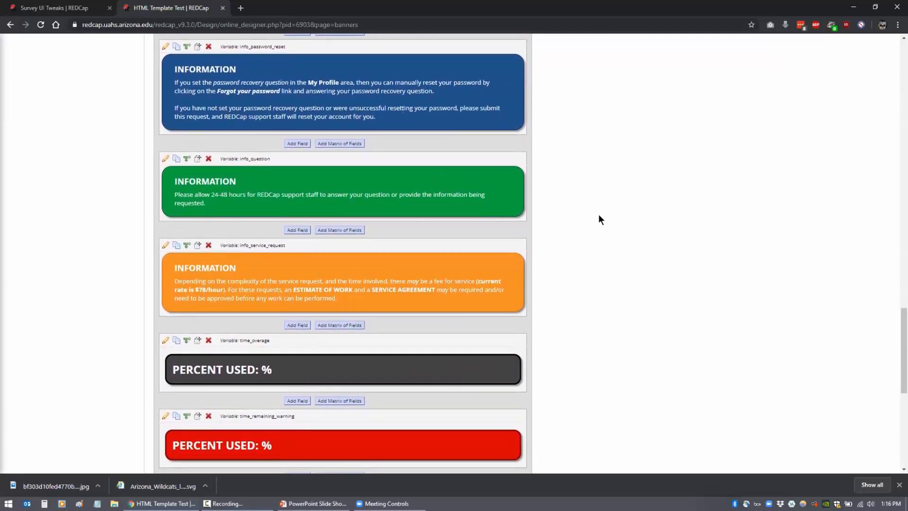
pyautogui.scroll(-4, 599, 219)
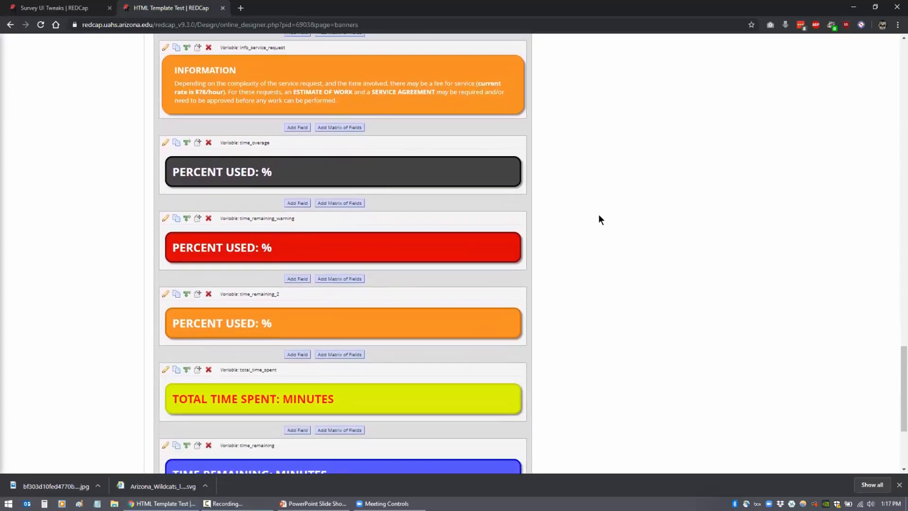
pyautogui.scroll(-2, 598, 219)
pyautogui.scroll(-1, 599, 219)
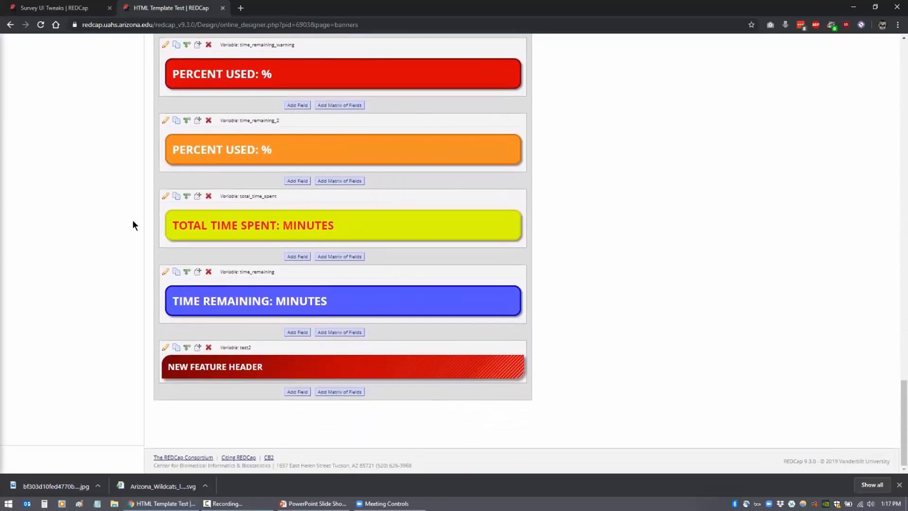
# Step: Return to the project's instrument list and open the Labels and Text instrument
pyautogui.click(10, 27)
pyautogui.scroll(3, 626, 202)
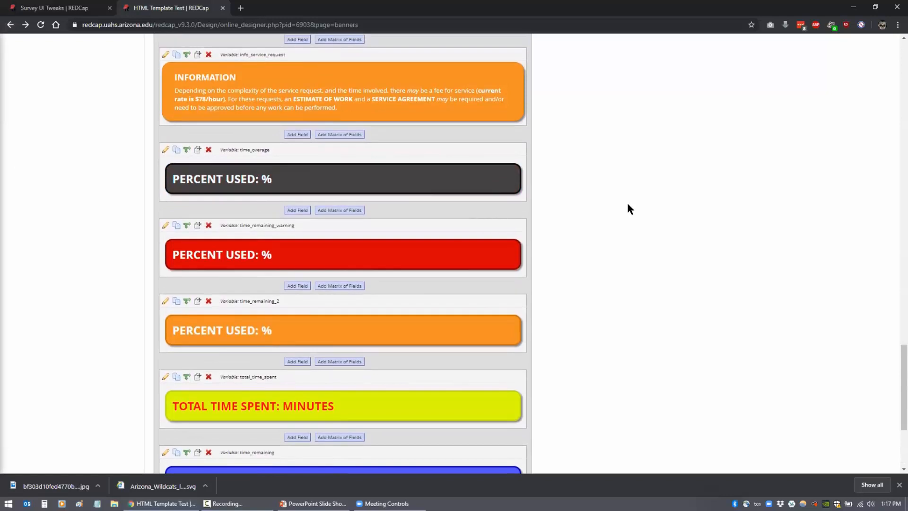
pyautogui.press('Home')
pyautogui.click(195, 198)
pyautogui.click(194, 249)
# Step: Examine the HTML code in the text_instructional field's label, then close the field without saving
pyautogui.scroll(-2, 544, 258)
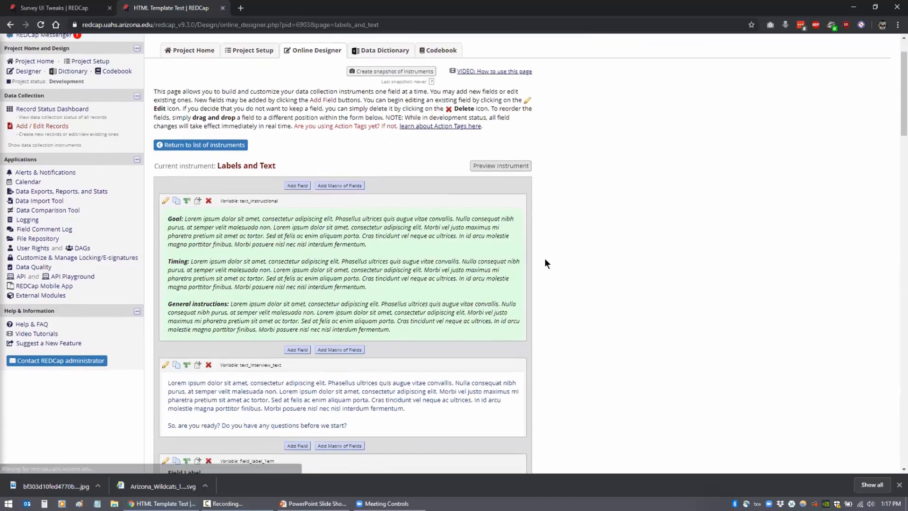
pyautogui.scroll(-1, 524, 255)
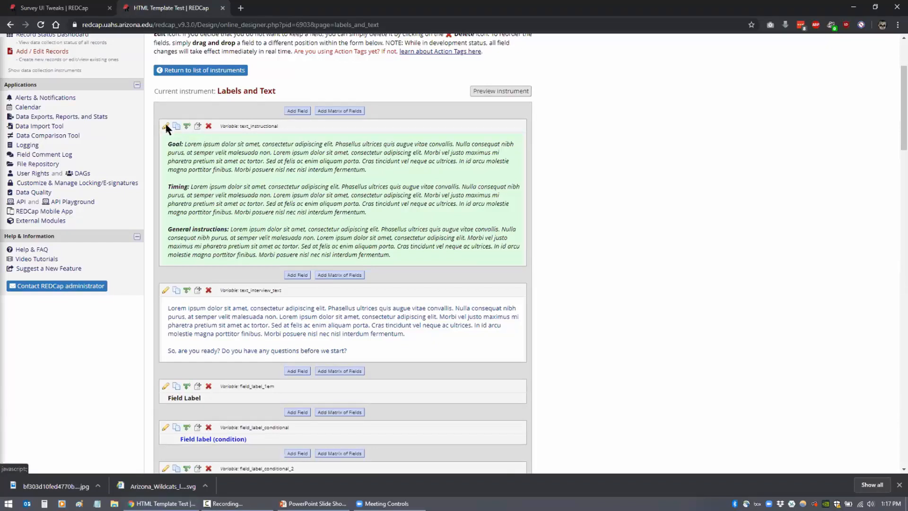
pyautogui.click(165, 127)
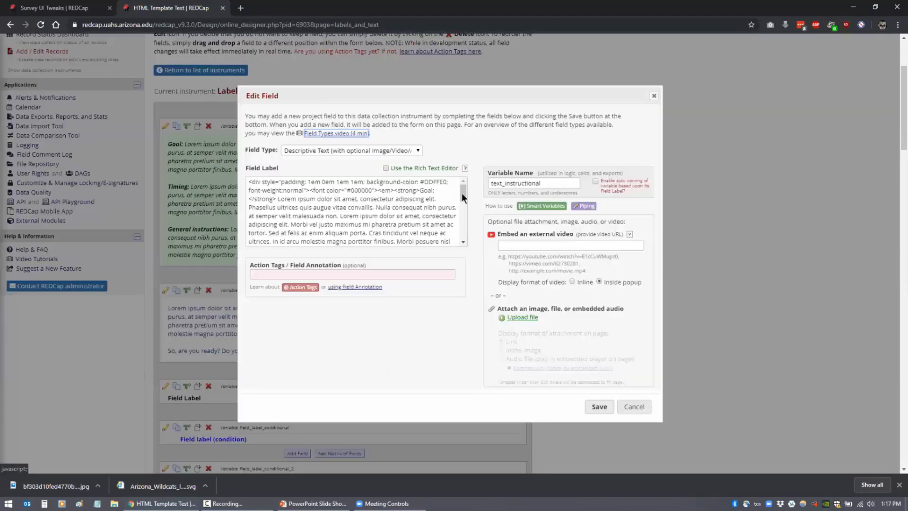
pyautogui.moveTo(463, 195); pyautogui.dragTo(448, 195)
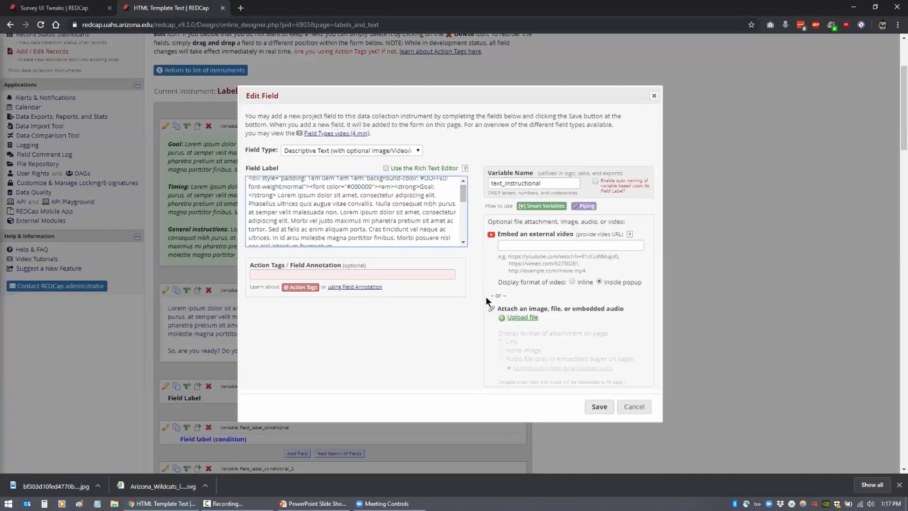
pyautogui.click(628, 406)
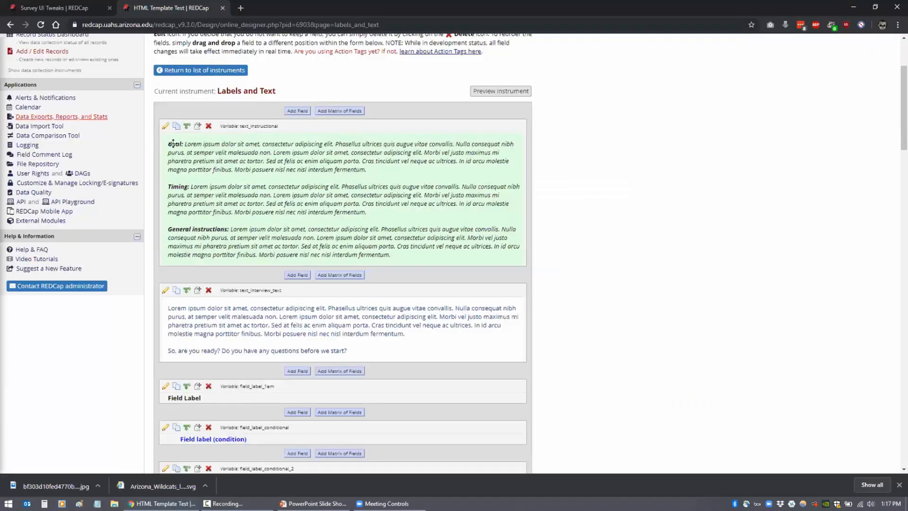
# Step: Look through the interview text, conditional, colored, required and ordered-list field label examples in the Labels and Text instrument
pyautogui.scroll(-3, 342, 184)
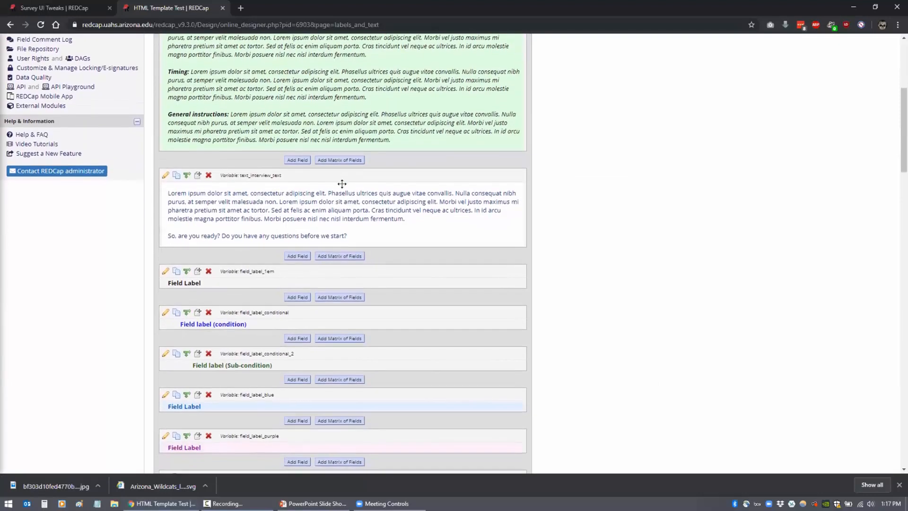
pyautogui.scroll(-2, 342, 183)
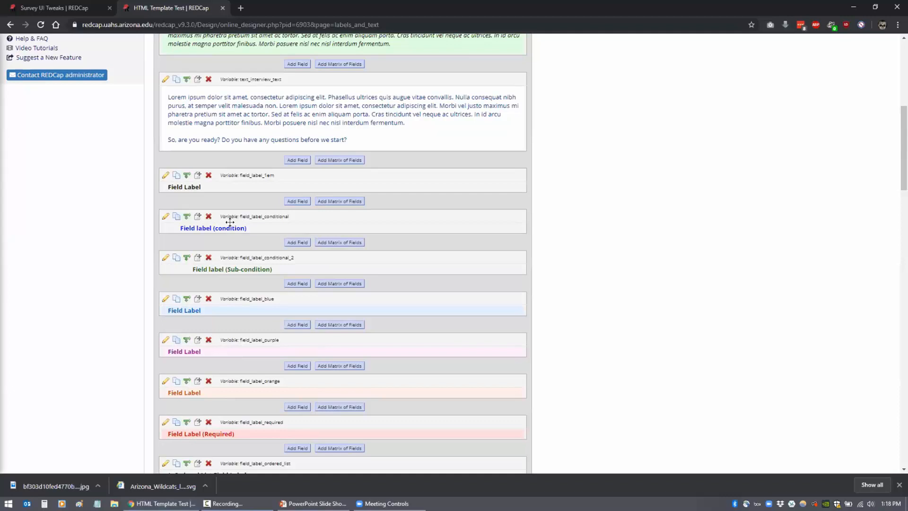
pyautogui.scroll(-2, 554, 285)
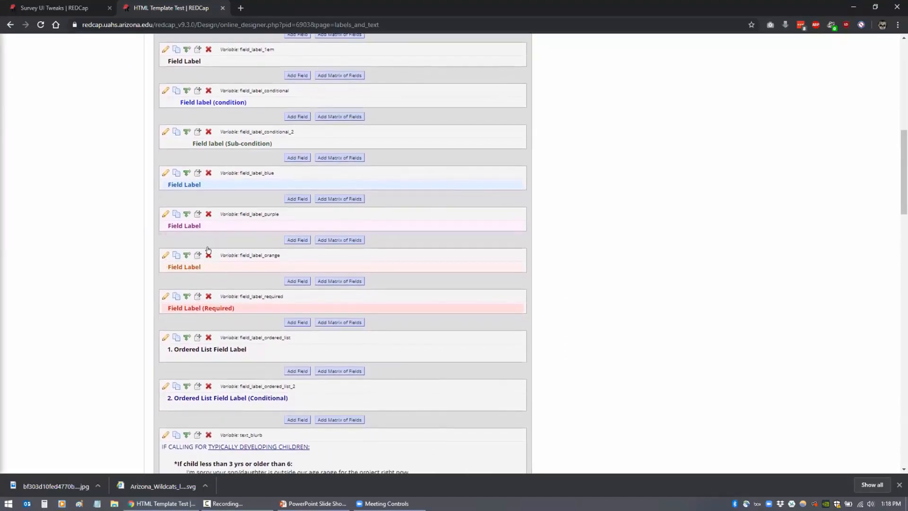
pyautogui.scroll(-2, 224, 263)
pyautogui.scroll(-4, 225, 257)
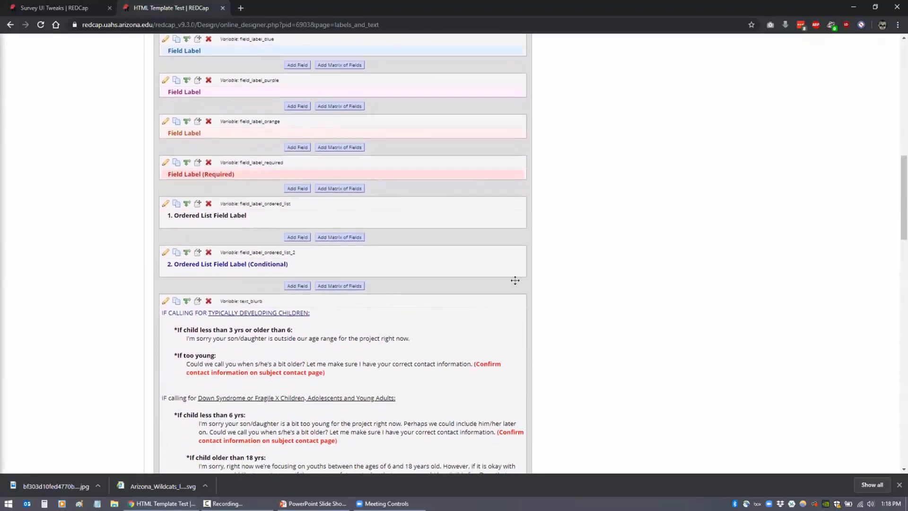
pyautogui.scroll(-2, 552, 307)
pyautogui.scroll(-3, 544, 310)
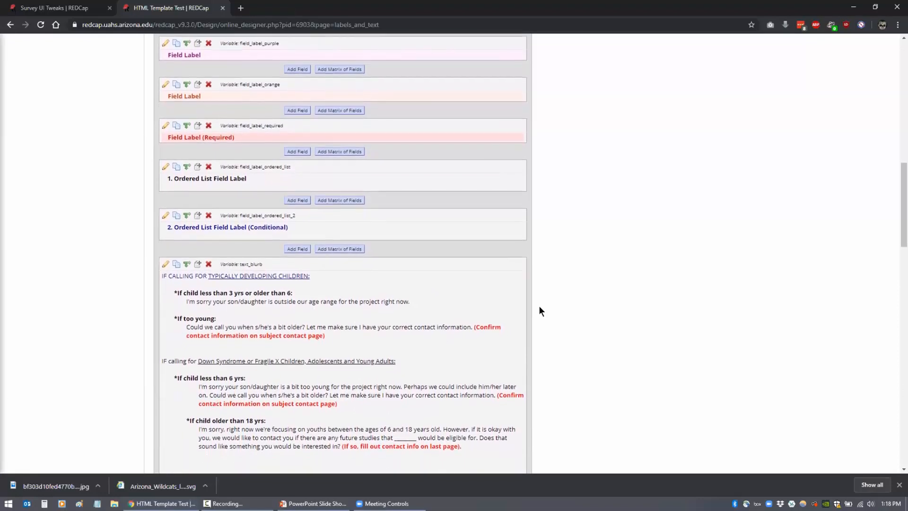
# Step: Examine the call-script text, the evaluation and blood pressure tables, and the remaining examples down to the end of the Labels and Text instrument
pyautogui.scroll(-3, 533, 311)
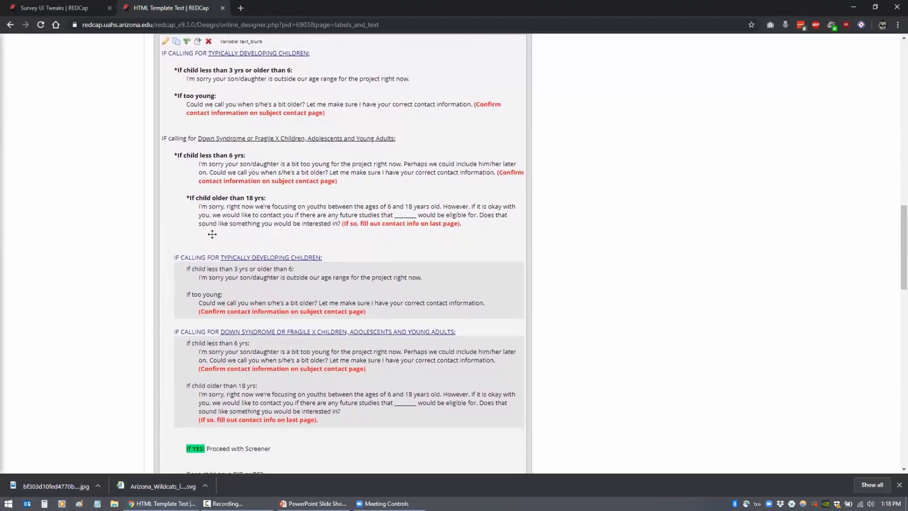
pyautogui.scroll(-2, 212, 234)
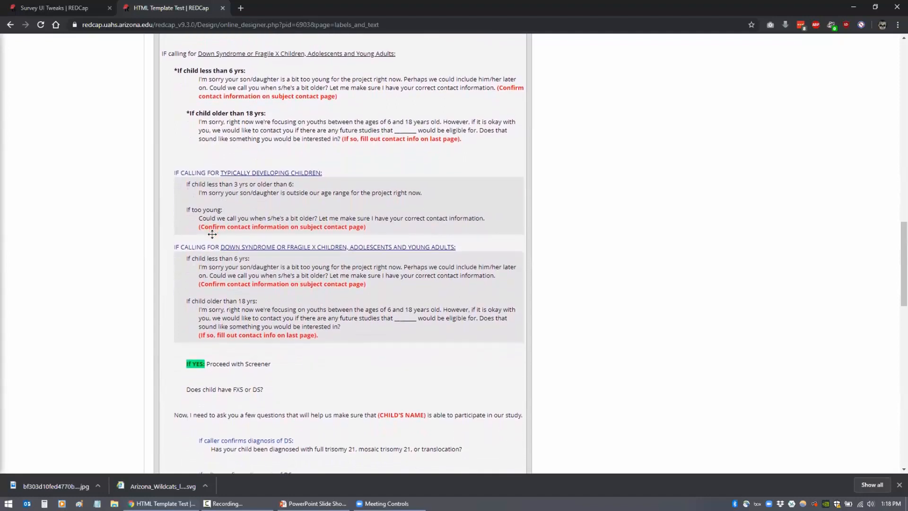
pyautogui.scroll(-1, 212, 234)
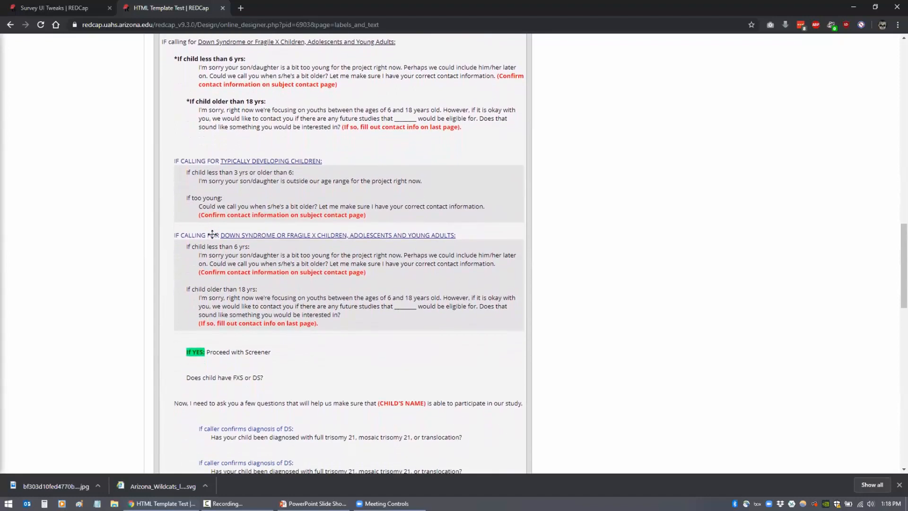
pyautogui.scroll(-3, 212, 234)
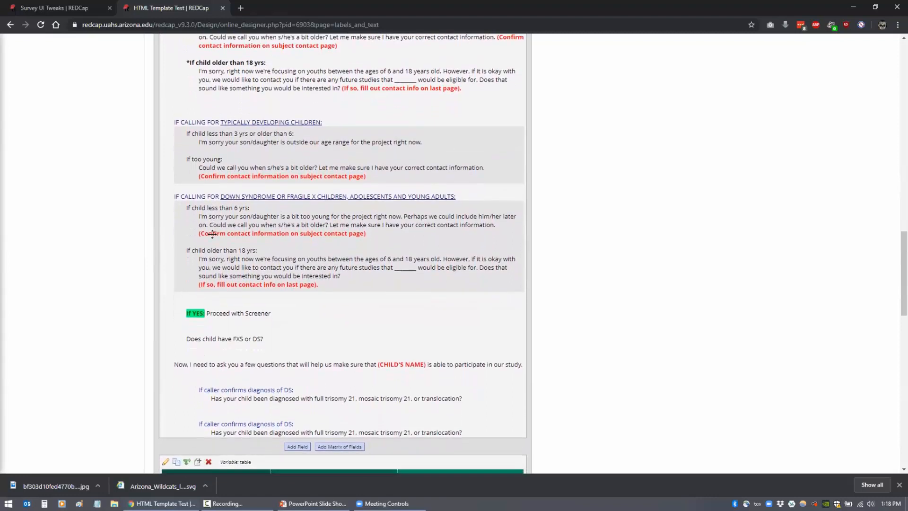
pyautogui.scroll(-3, 563, 283)
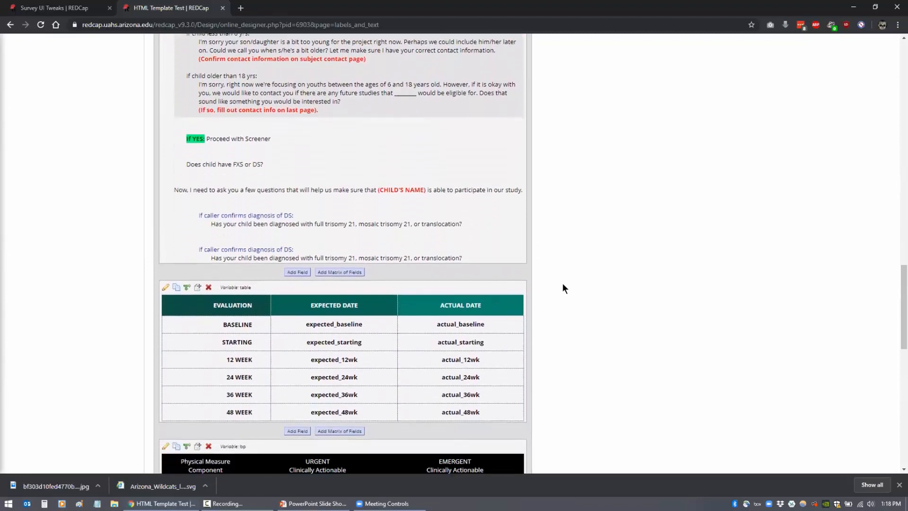
pyautogui.scroll(-2, 562, 281)
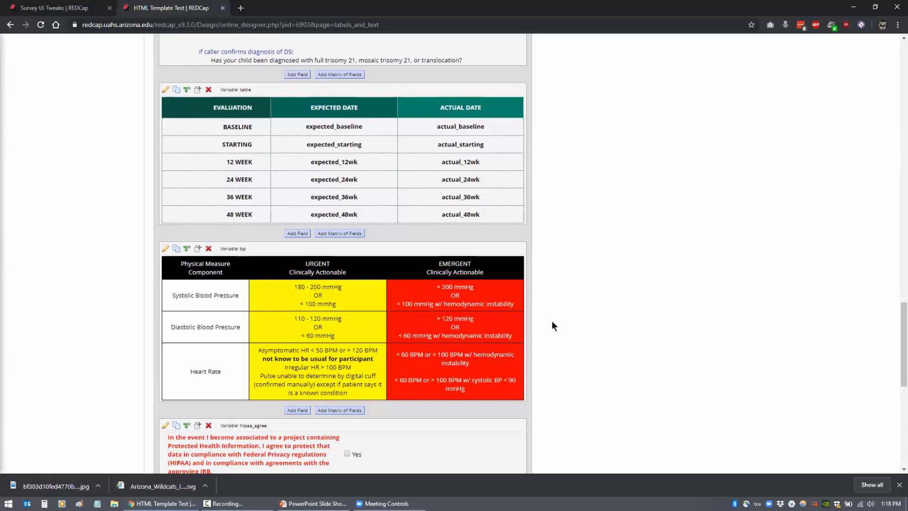
pyautogui.scroll(-3, 553, 322)
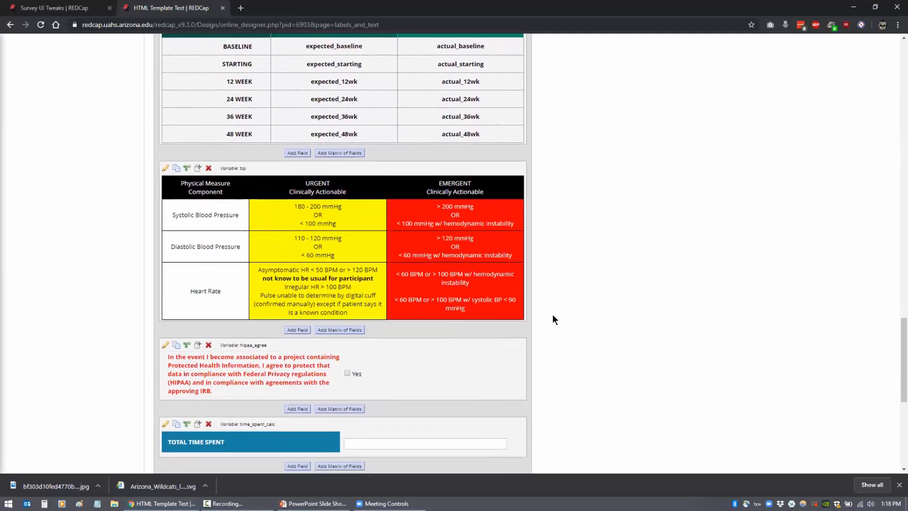
pyautogui.scroll(-3, 552, 314)
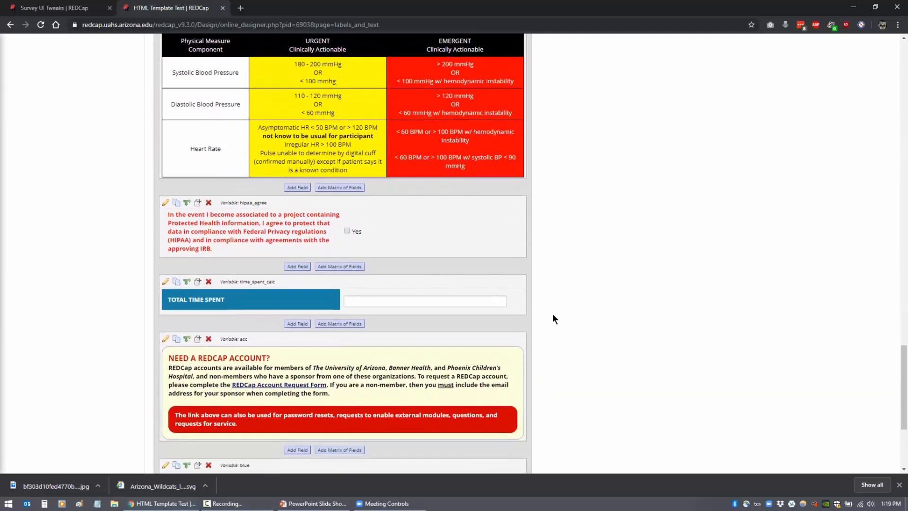
pyautogui.scroll(-1, 228, 274)
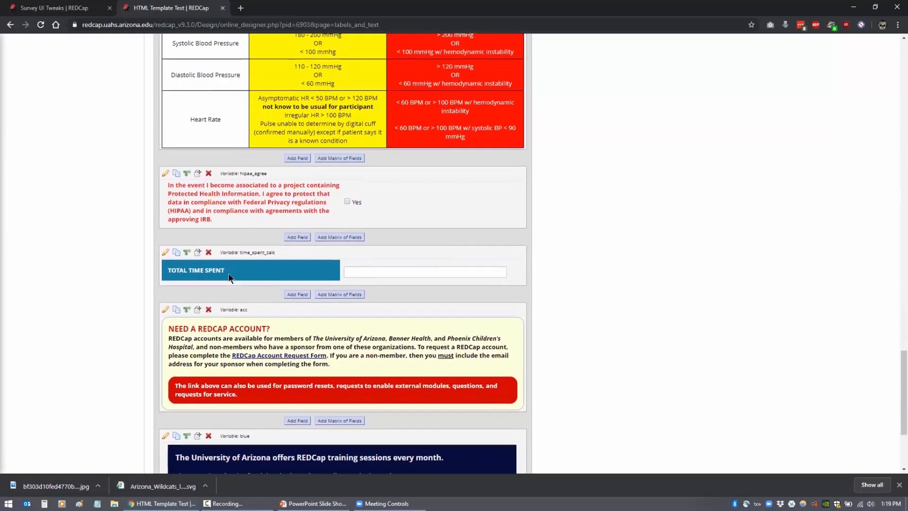
pyautogui.scroll(-3, 228, 275)
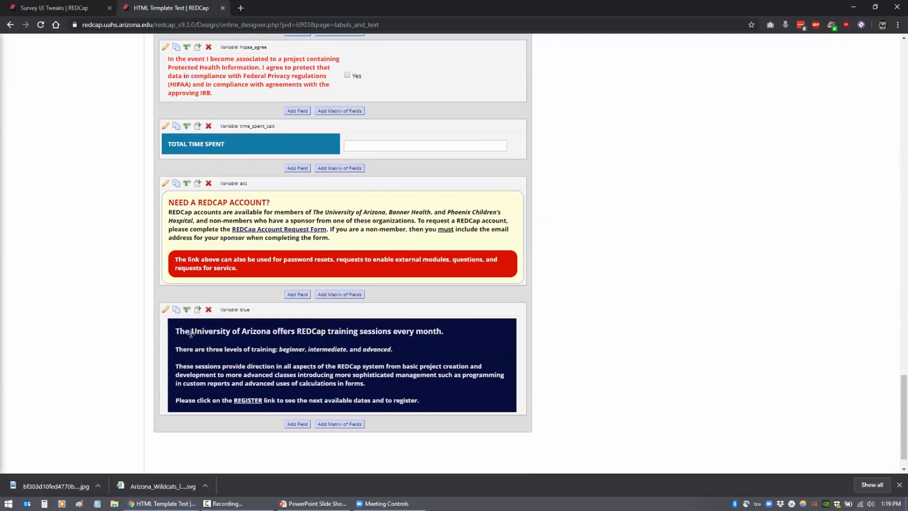
# Step: Review the HTML label code of the acc field through to its end, then close the field without saving
pyautogui.click(165, 183)
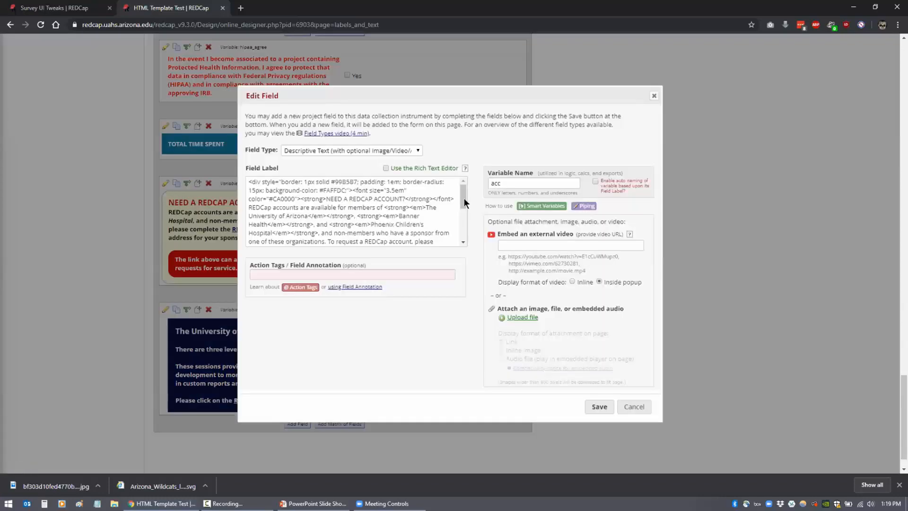
pyautogui.moveTo(465, 201); pyautogui.dragTo(463, 246)
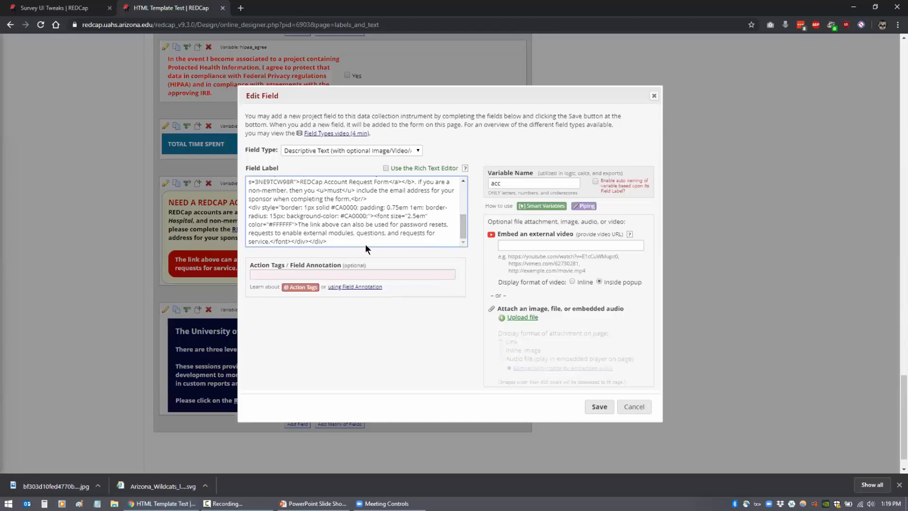
pyautogui.click(634, 407)
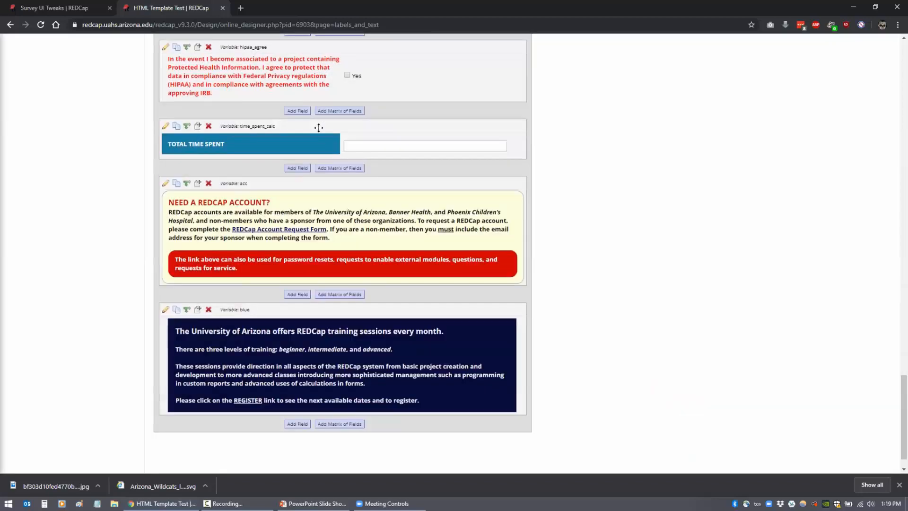
# Step: Return from the Labels and Text instrument to the list of data collection instruments
pyautogui.scroll(20, 129, 186)
pyautogui.click(171, 197)
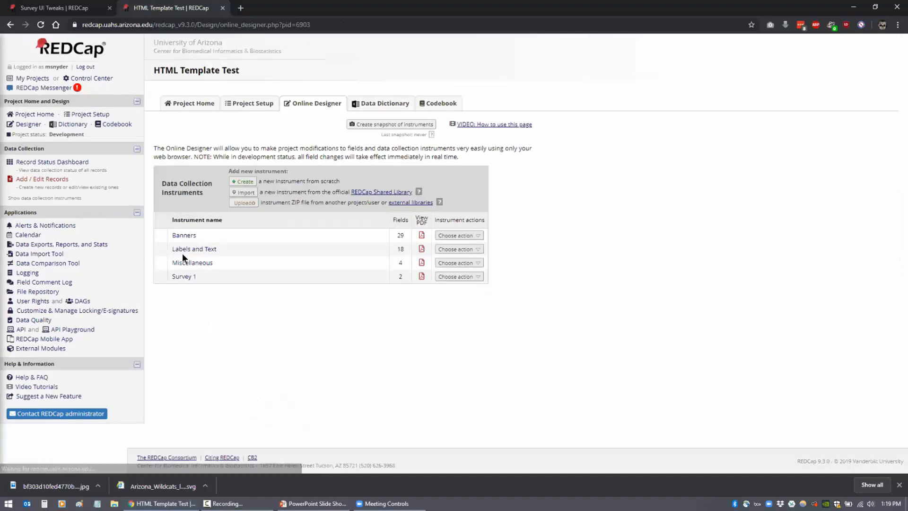